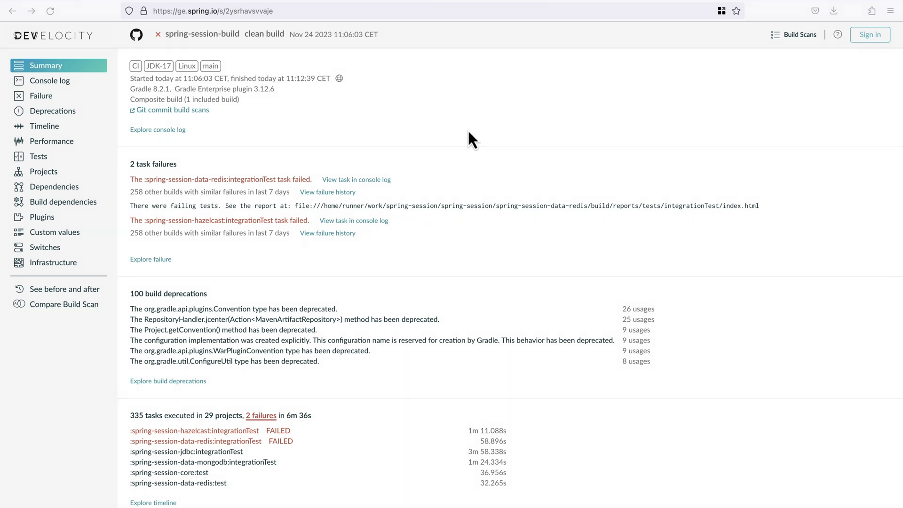
Look over the build scan summary, including task failures, deprecations, tests, switches and infrastructure.
scroll(468, 132, down, 20)
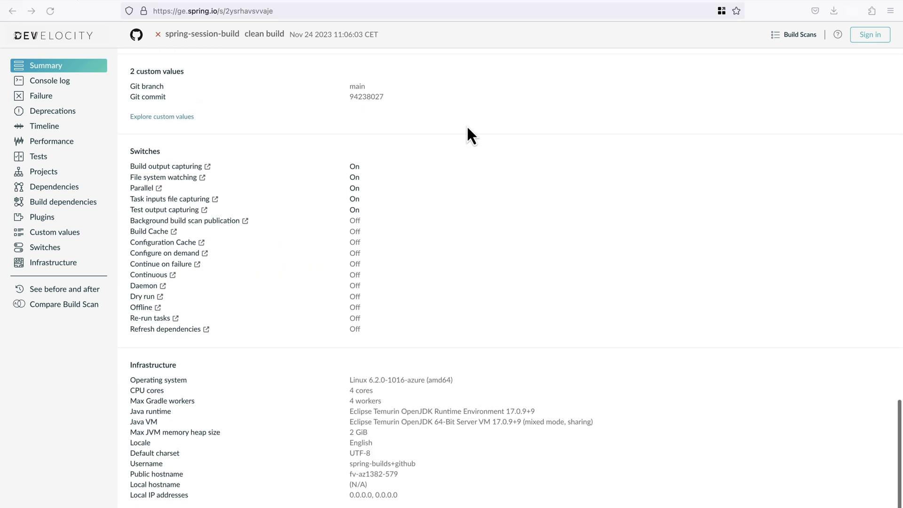
scroll(467, 126, up, 20)
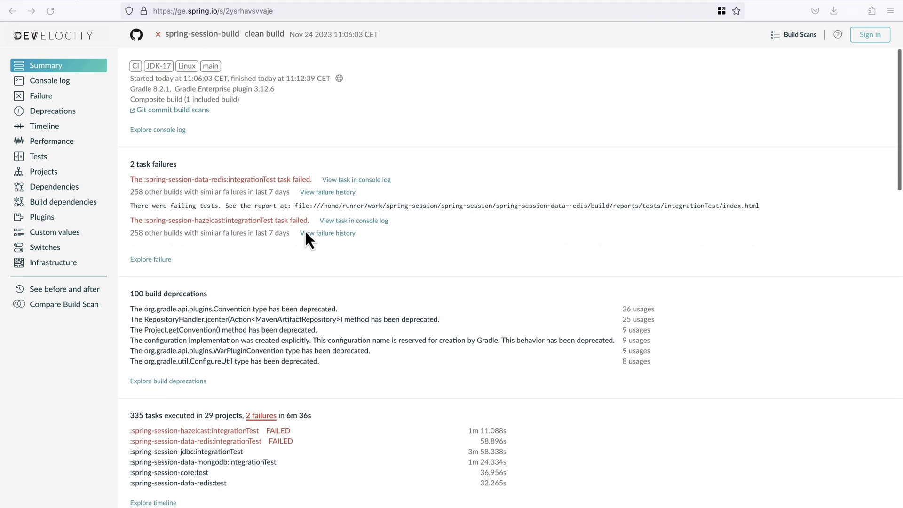
scroll(382, 260, down, 3)
scroll(359, 317, down, 3)
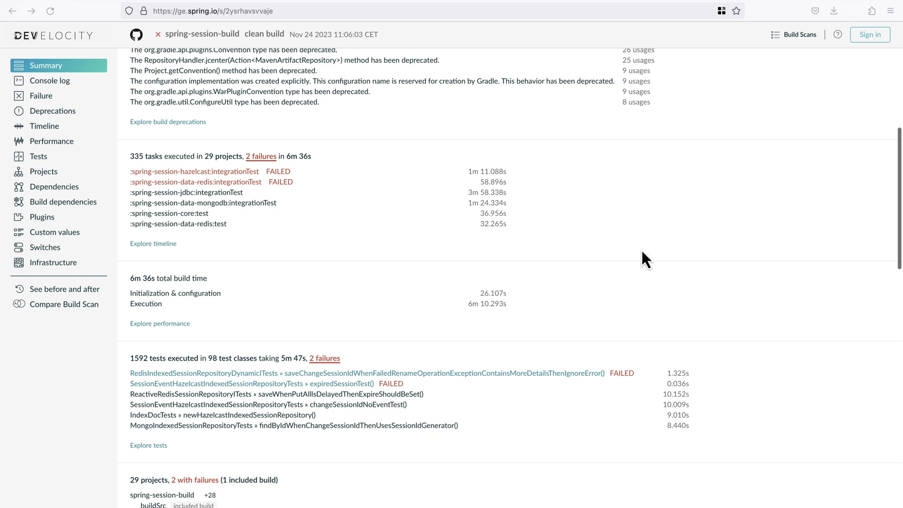
scroll(641, 252, up, 6)
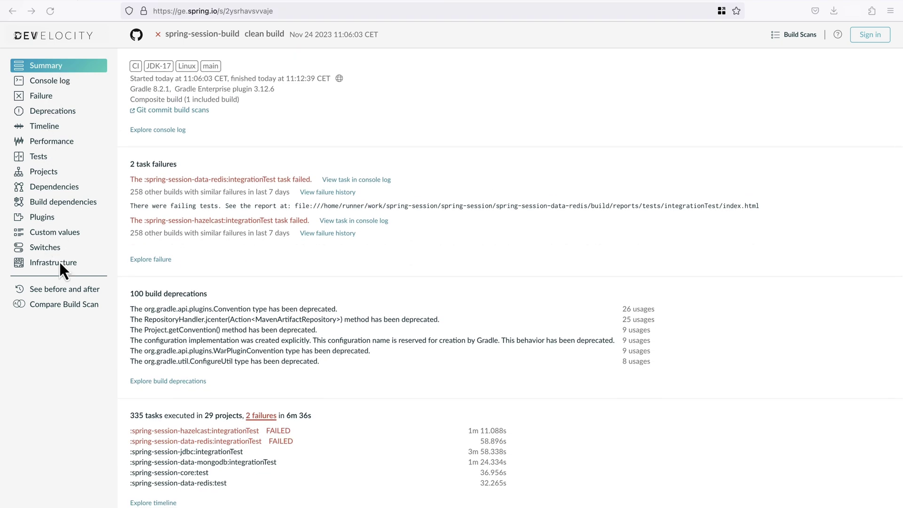
Open the build's console log, read back to the javadoc warnings and highlight the EnableSpringWebSession class name.
click(66, 92)
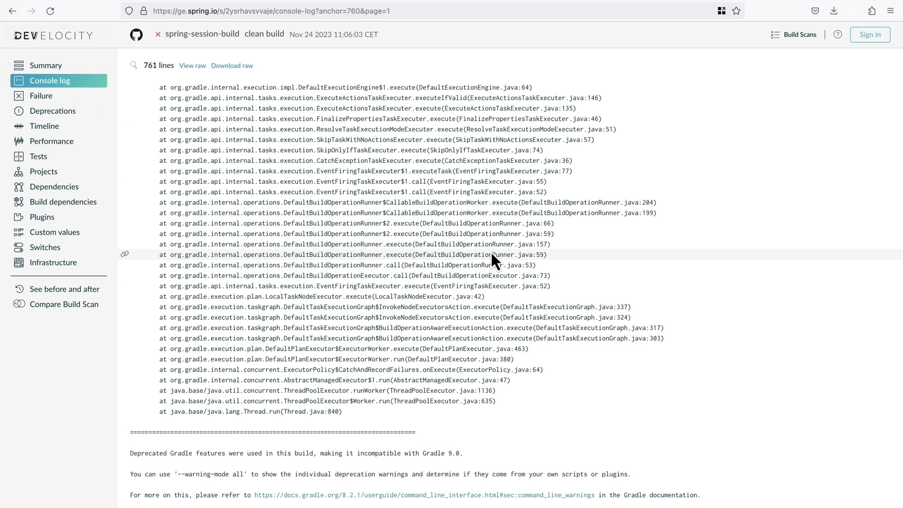
scroll(543, 238, up, 5)
scroll(543, 239, up, 20)
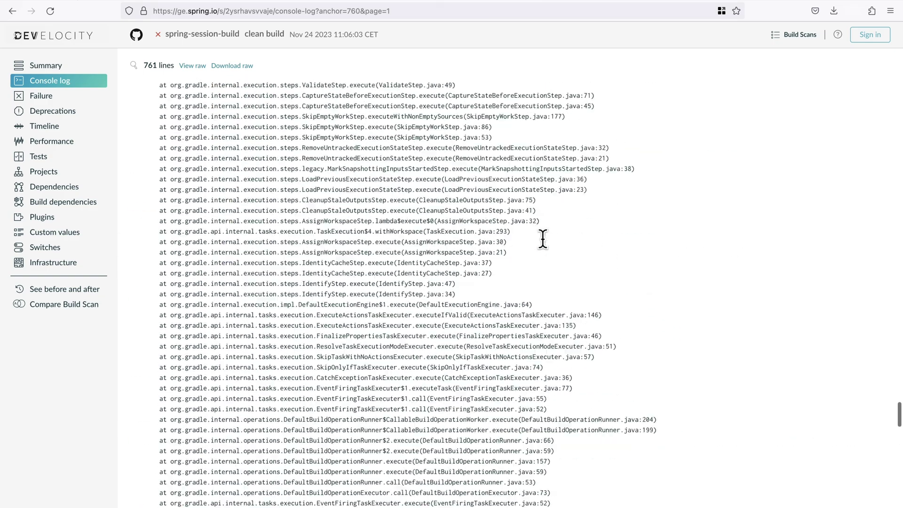
scroll(543, 239, up, 5)
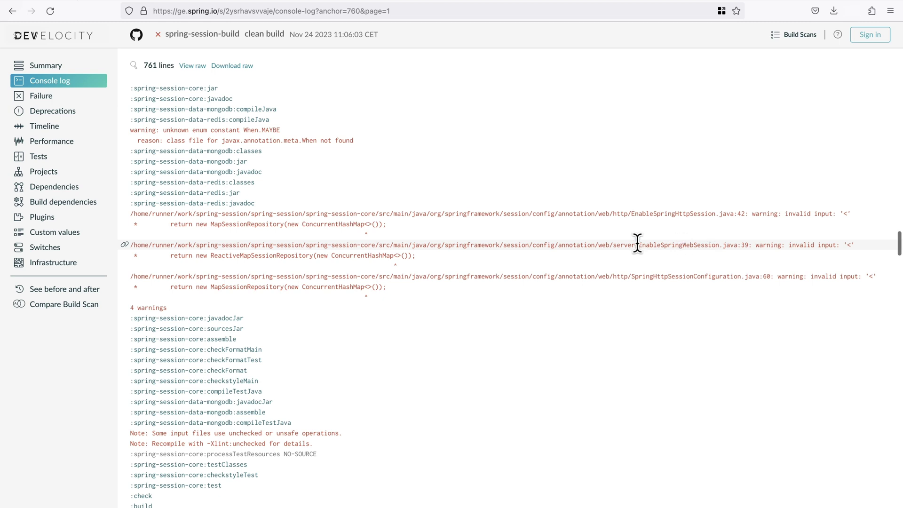
double_click(662, 245)
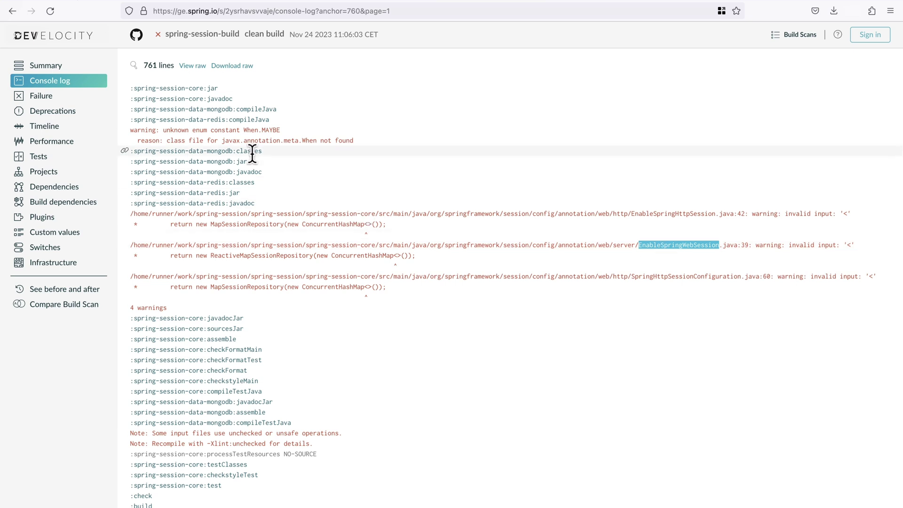
Open the build's failure details, expand the first failure's main stack trace and highlight its failing-tests message.
click(58, 99)
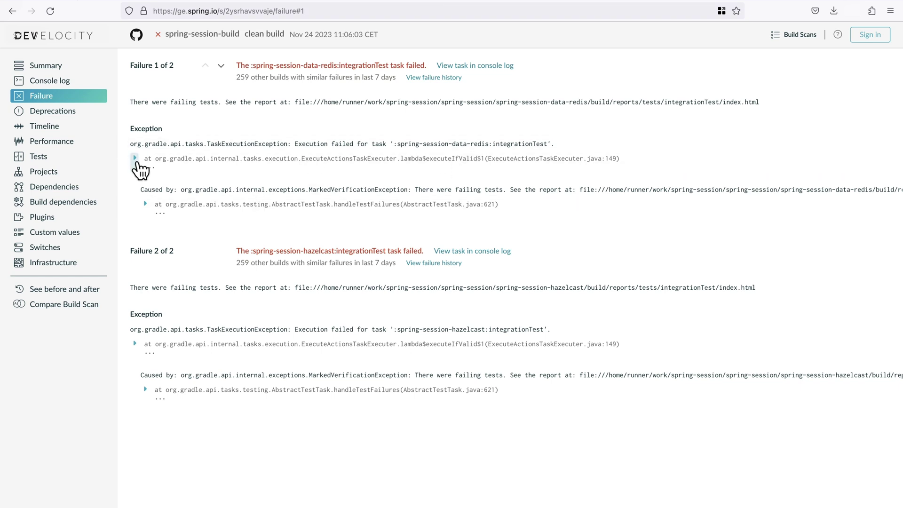
click(135, 159)
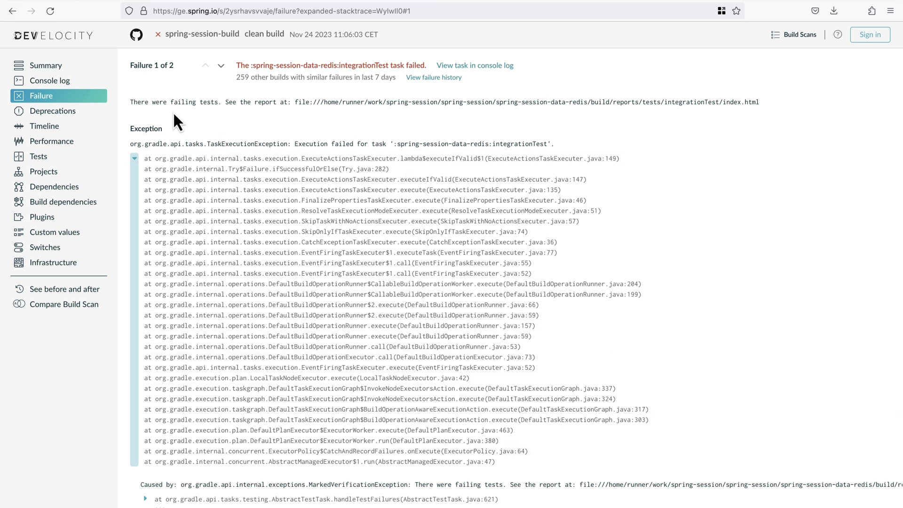
drag(215, 102, 124, 107)
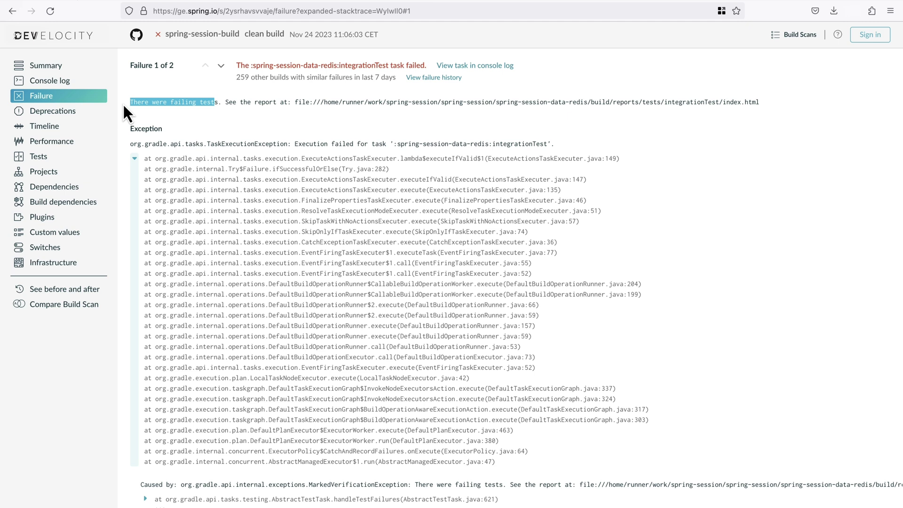
click(241, 106)
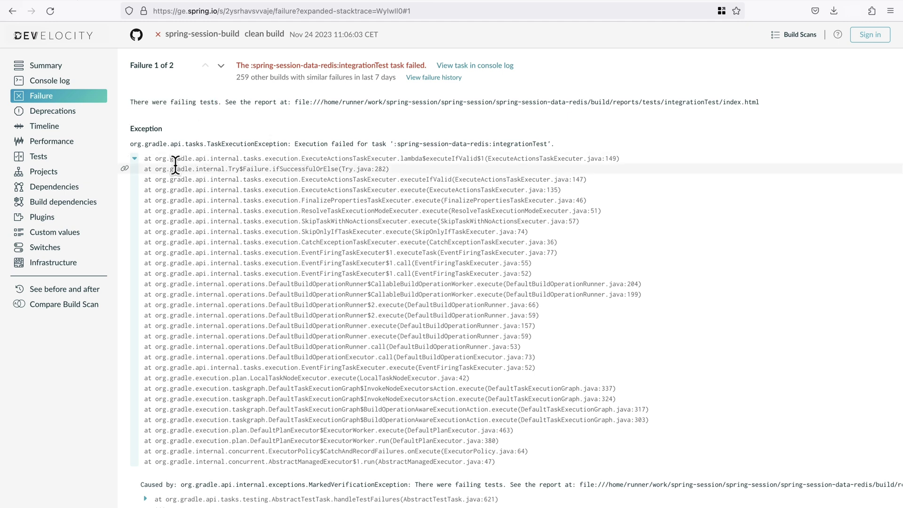
Collapse the stack trace and check the :spring-session-data-redis:integrationTest task's console log, returning to the failure details.
click(137, 160)
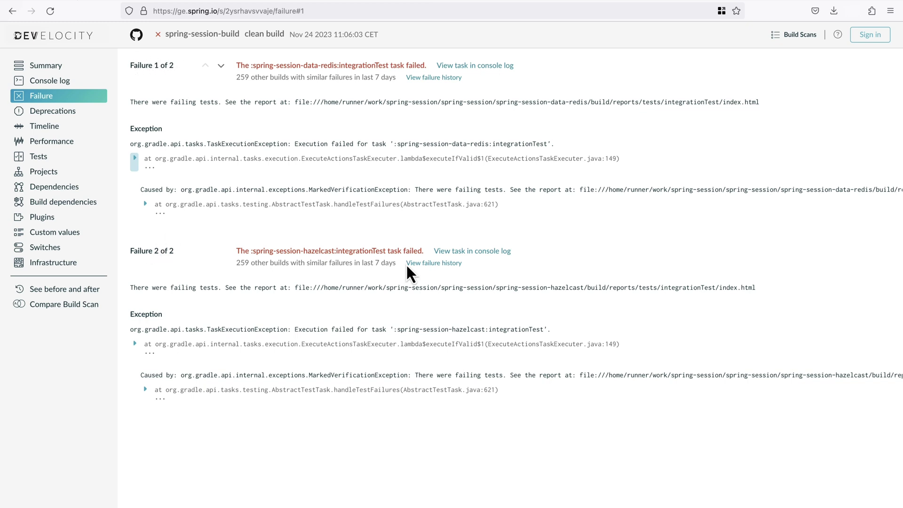
click(499, 68)
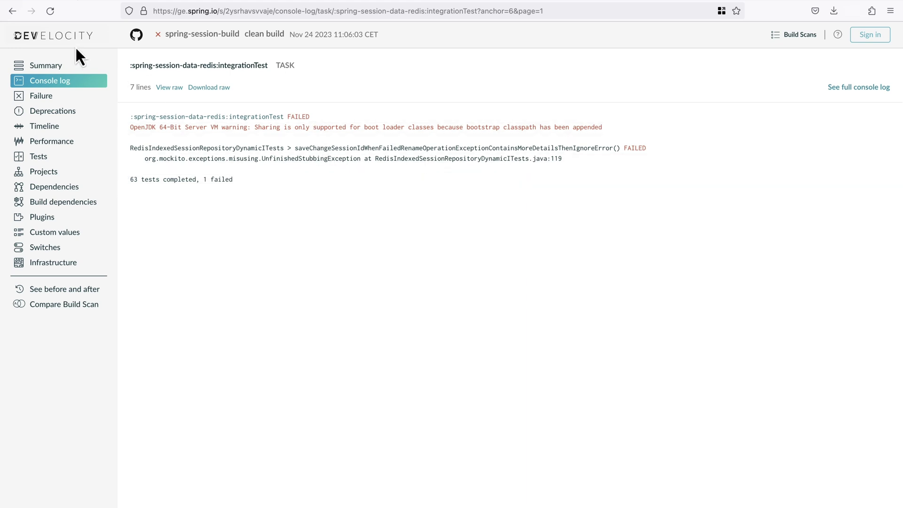
click(46, 100)
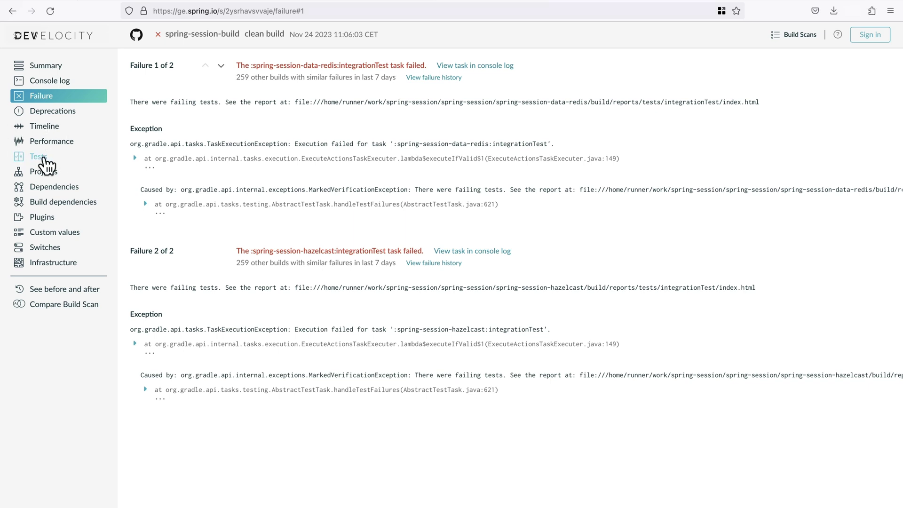
Open the build's tests overview, show only the failed tests, and return to the unfiltered overview.
click(43, 159)
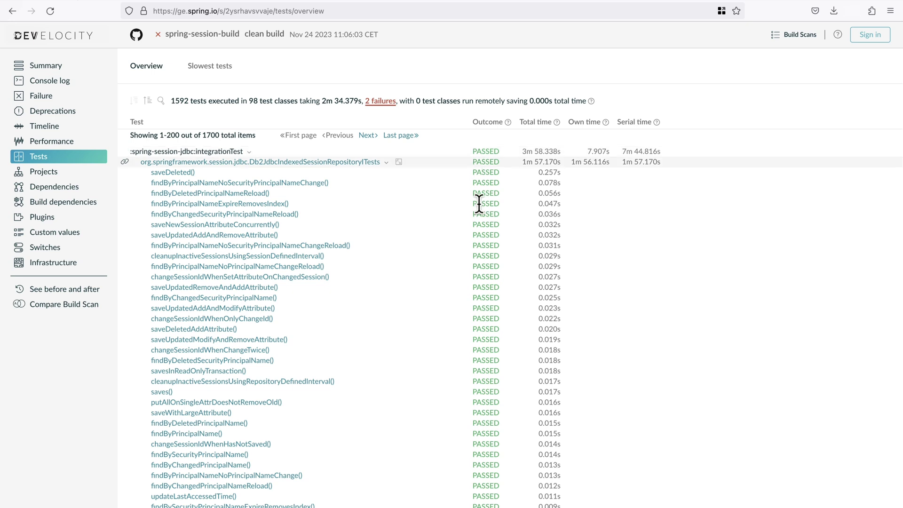
click(384, 101)
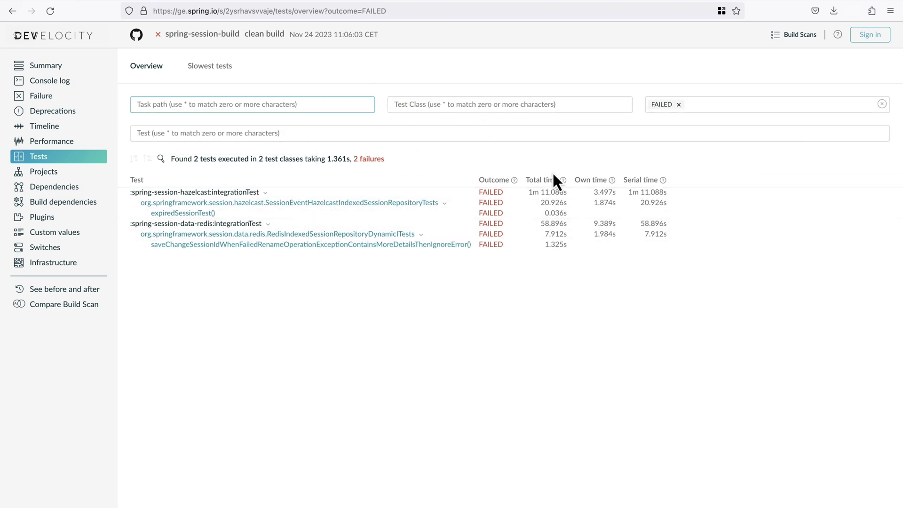
click(83, 158)
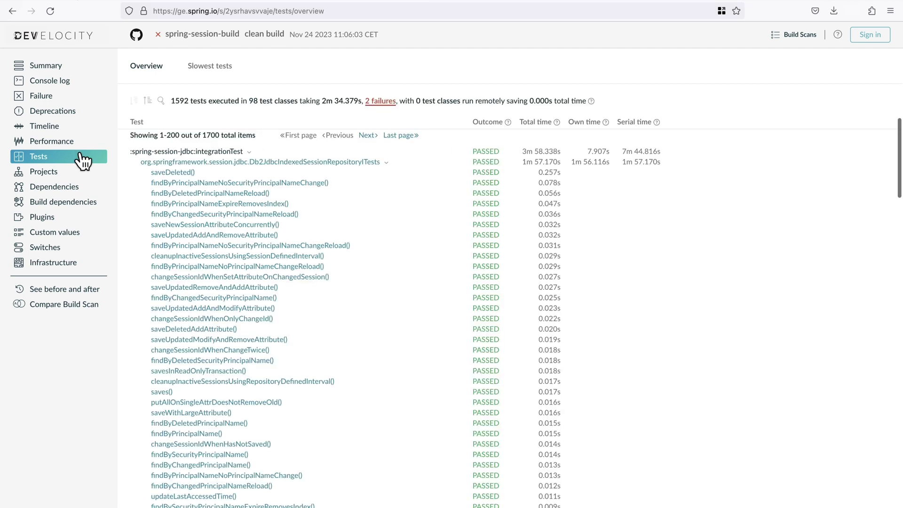
Filter the tests by the task path :spring-session-docs:test, then clear that filter.
click(162, 101)
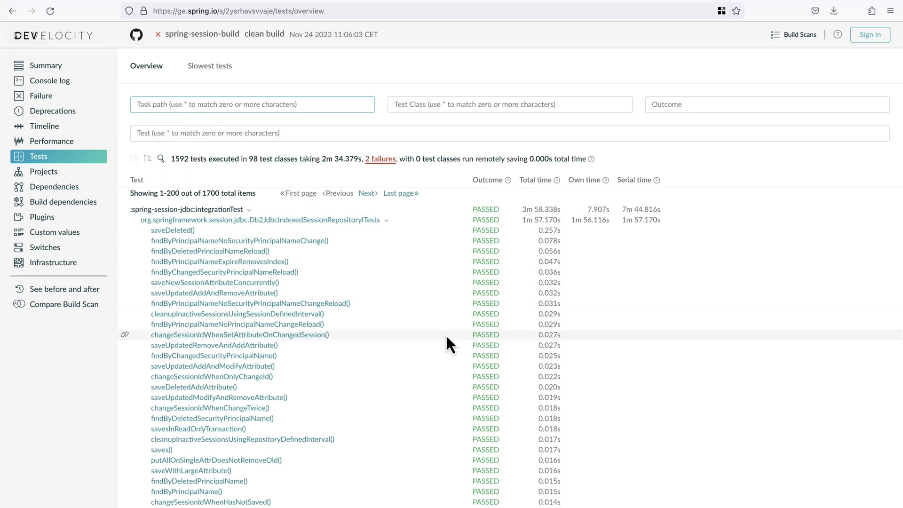
click(279, 105)
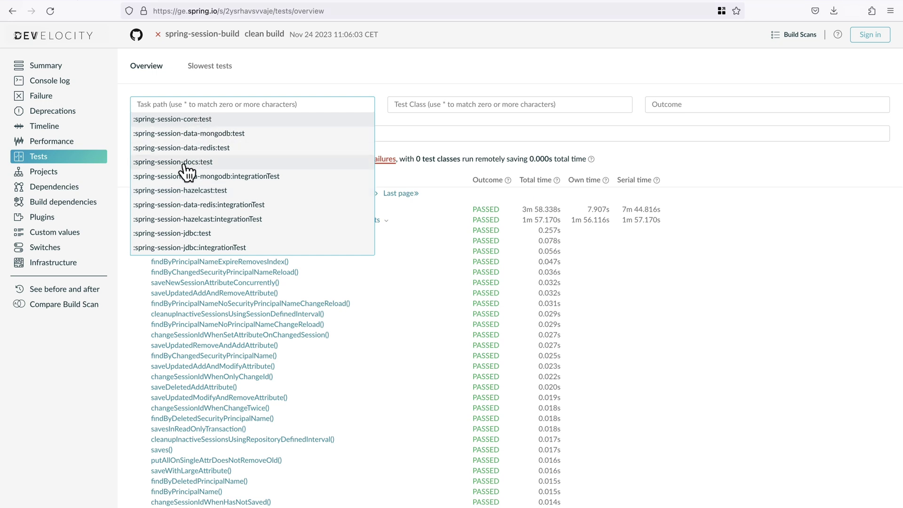
click(230, 161)
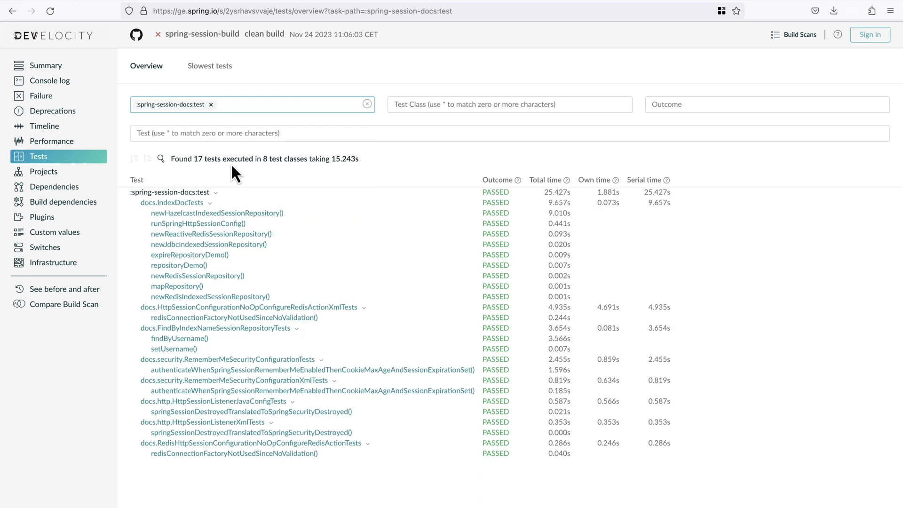
click(211, 105)
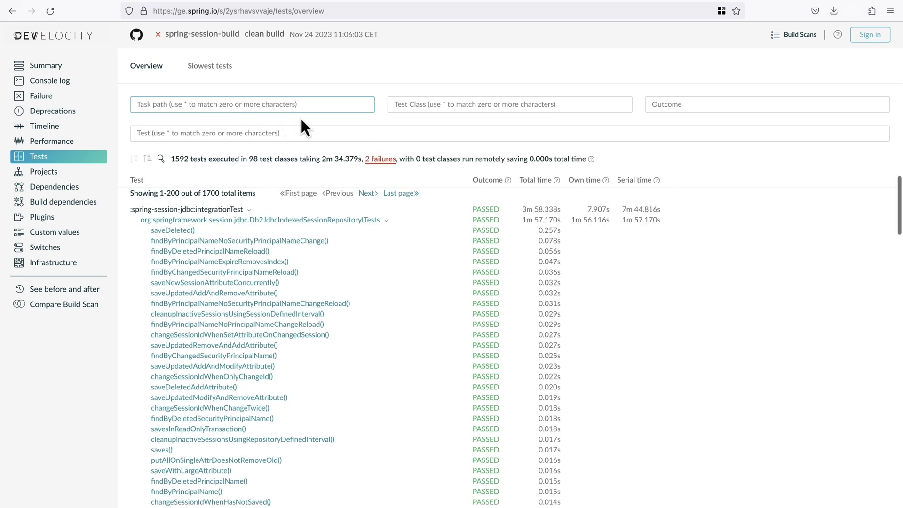
Filter the tests by the class org.springframework.session.web.http.OncePerRequestFilterTests, then clear that filter.
click(512, 108)
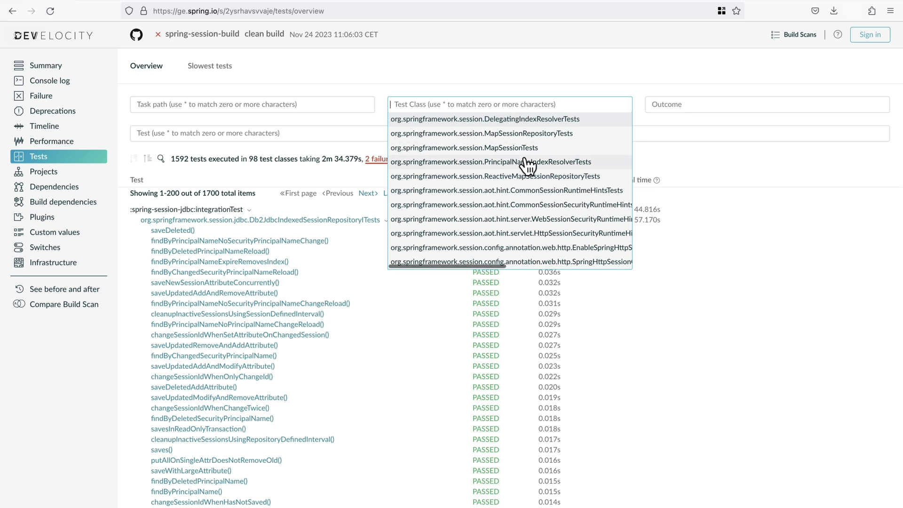
scroll(518, 169, down, 15)
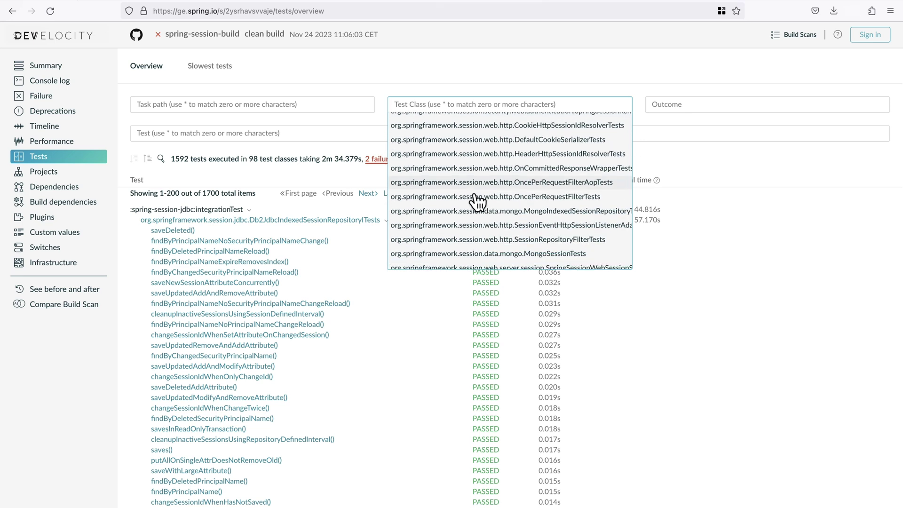
click(474, 196)
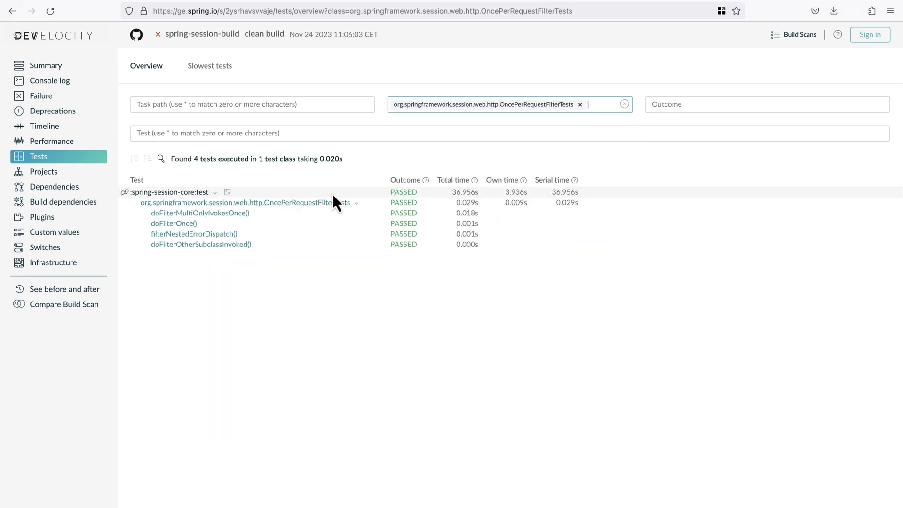
click(581, 105)
Filter the tests by name with the wildcard pattern *Mongo*, then clear that filter.
click(209, 136)
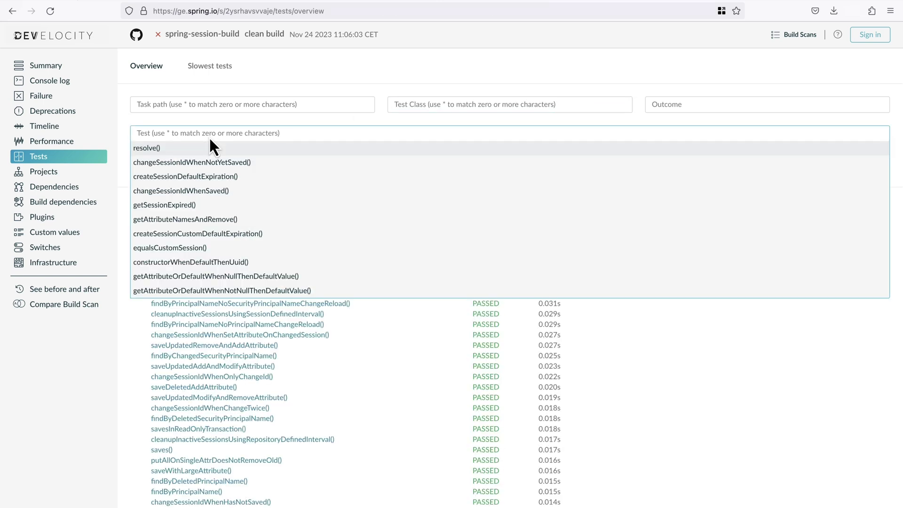
scroll(309, 209, down, 10)
scroll(309, 210, down, 10)
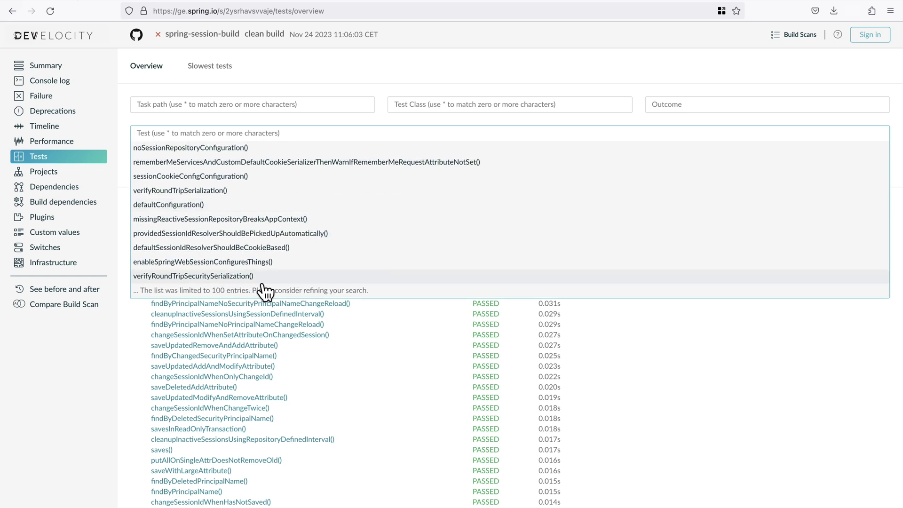
click(230, 132)
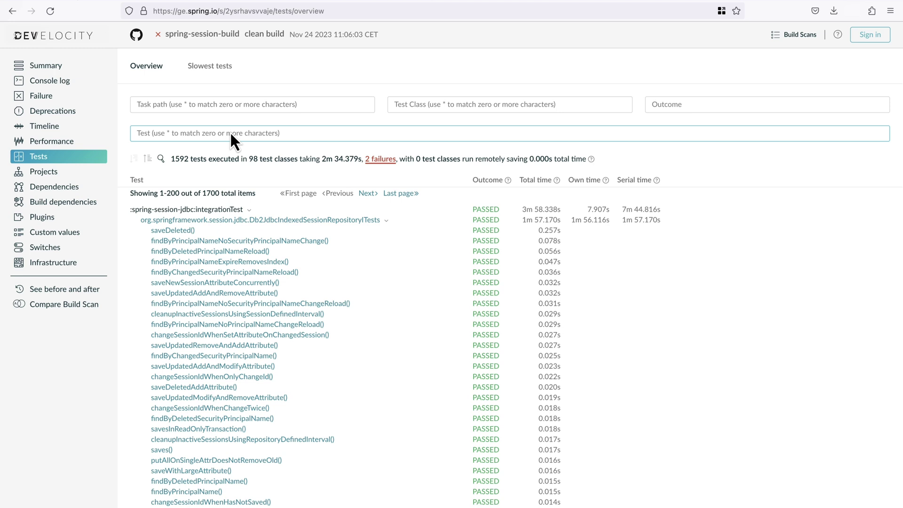
text(*Mongo)
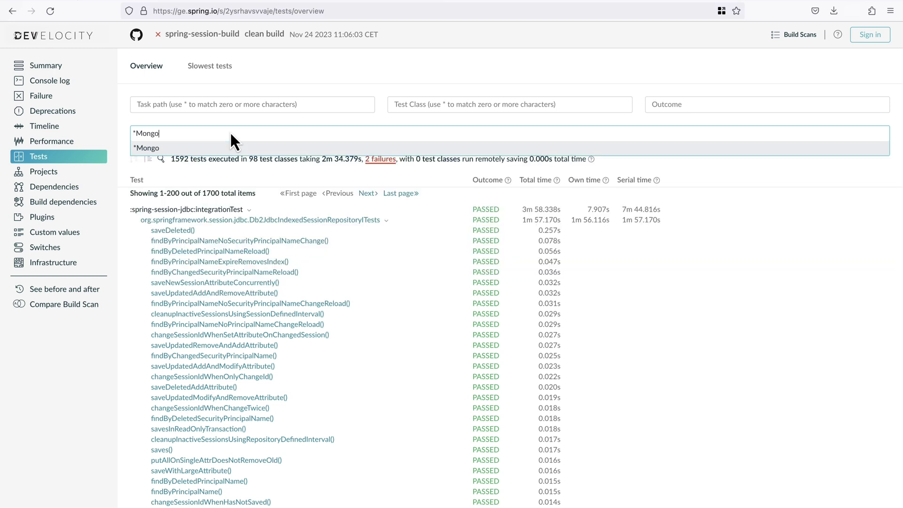
text(*)
key(Return)
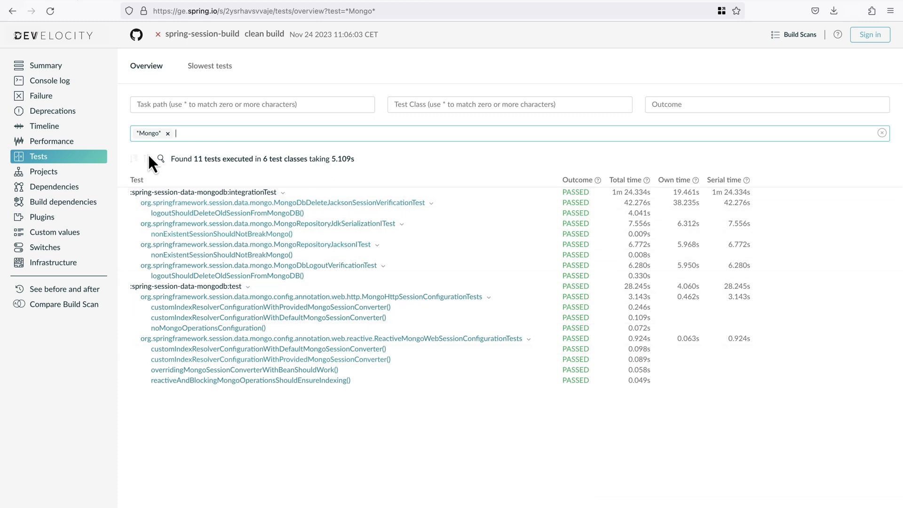
click(169, 135)
Filter the tests by the FAILED outcome and open the saveChangeSessionIdWhenFailedRenameOperationExceptionContainsMoreDetailsThenIgnoreError() test.
click(689, 106)
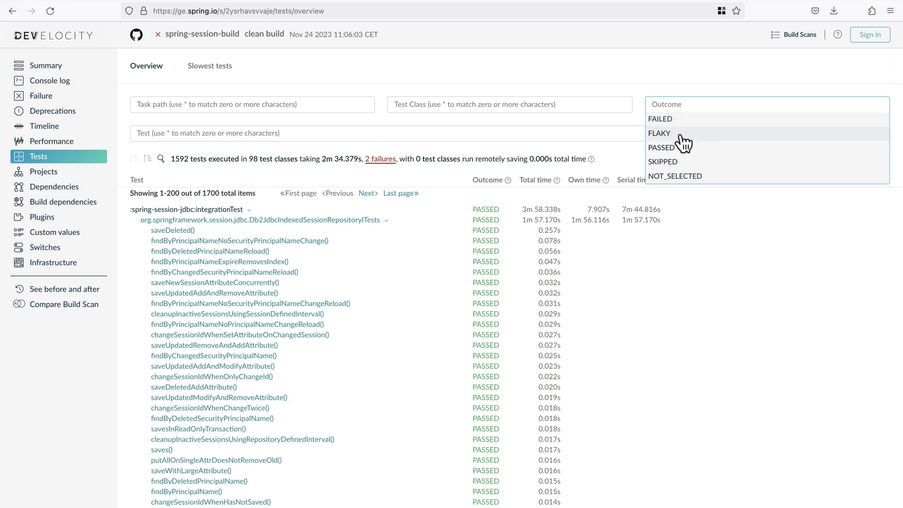
click(701, 121)
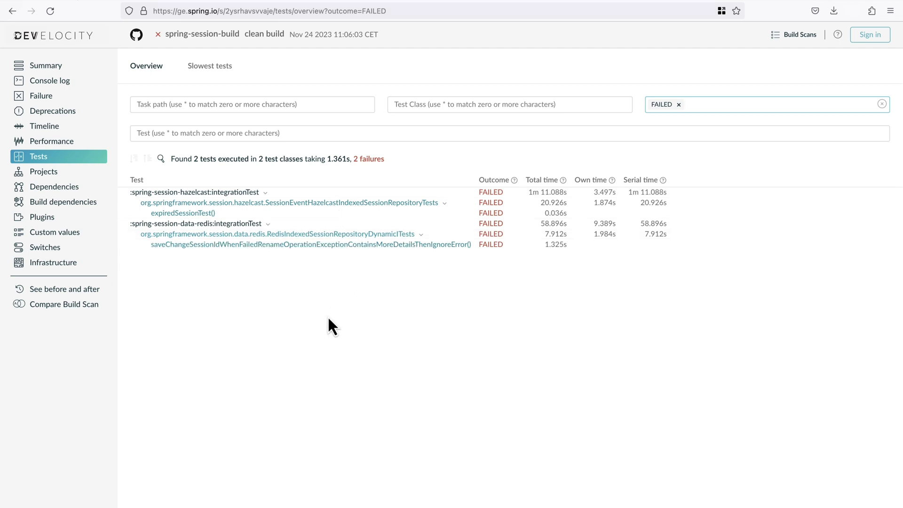
click(348, 245)
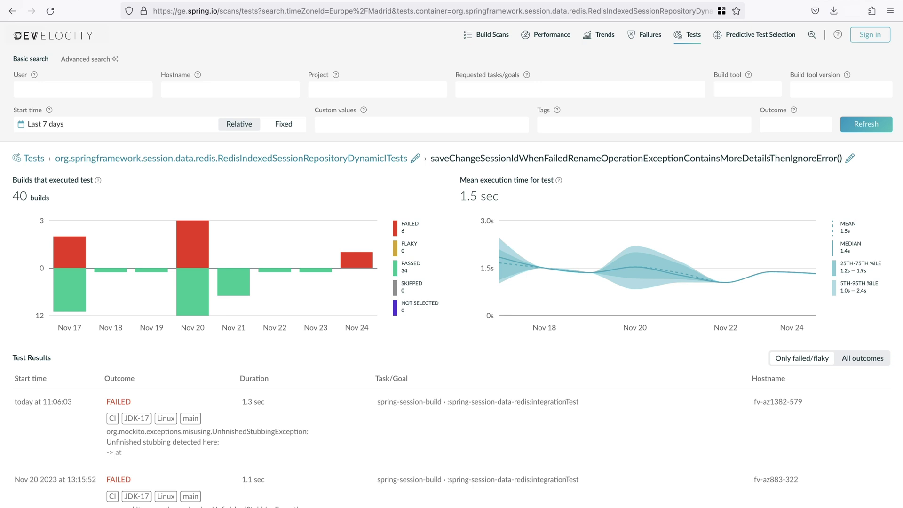
Return from the failed redis test's history to its execution details in the spring-session-build scan.
right_click(11, 12)
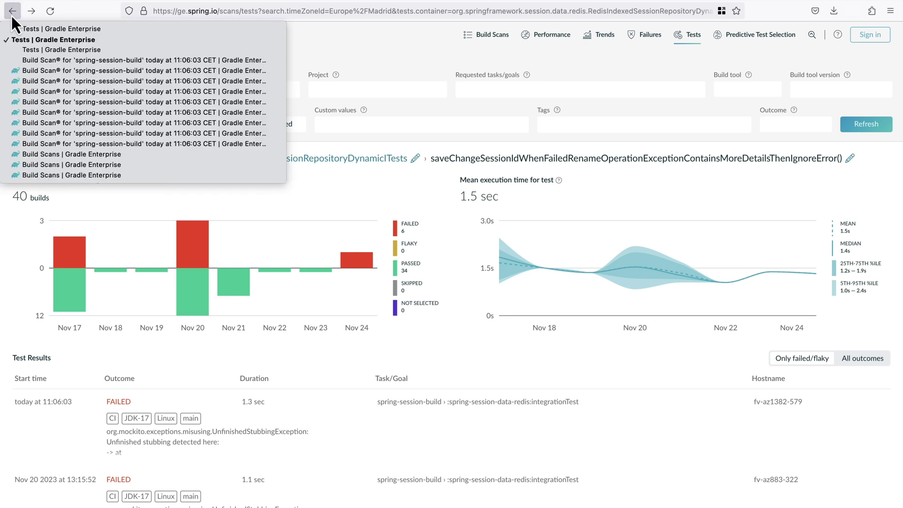
click(17, 60)
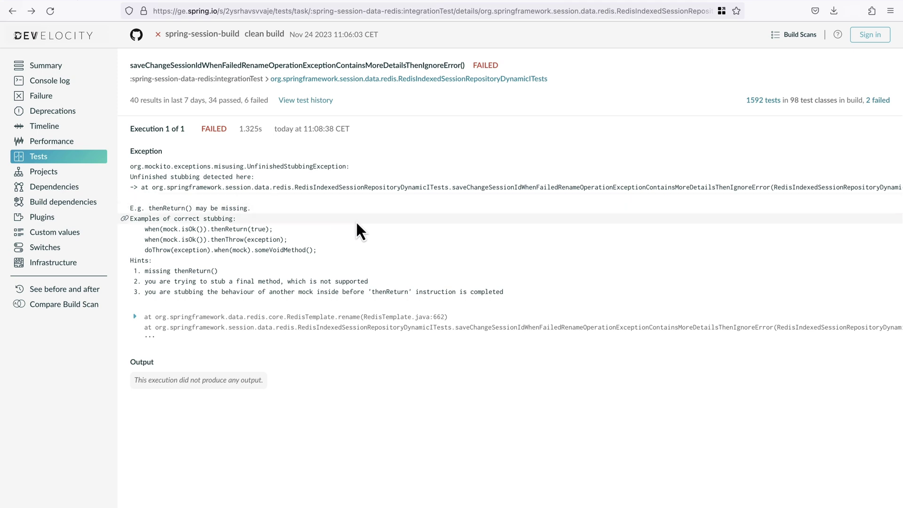
Examine the build's project list and its dependencies grouped by project.
click(49, 173)
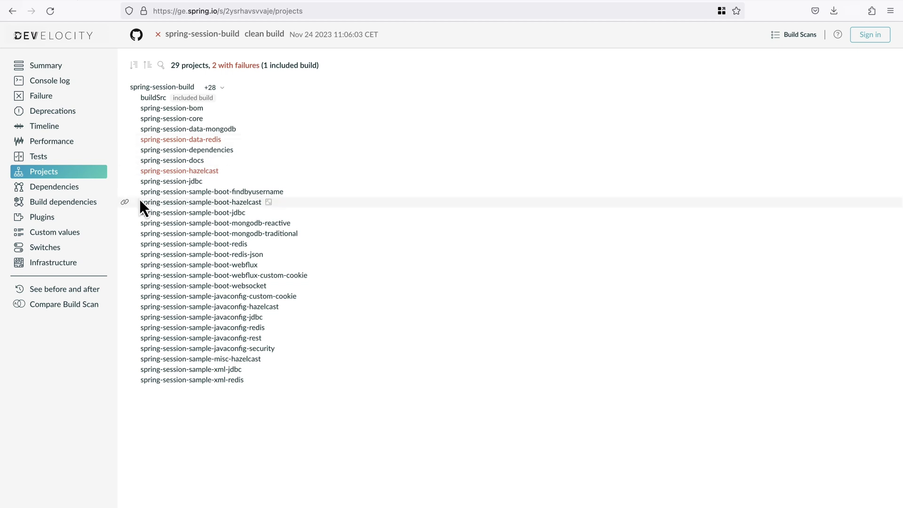
click(73, 190)
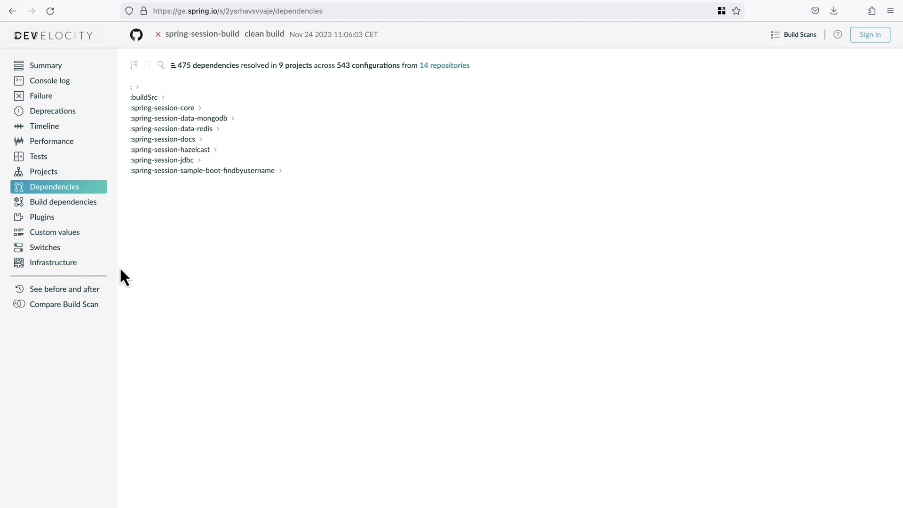
Examine the build's custom values for Git branch and commit, plus its switches and infrastructure details.
click(41, 231)
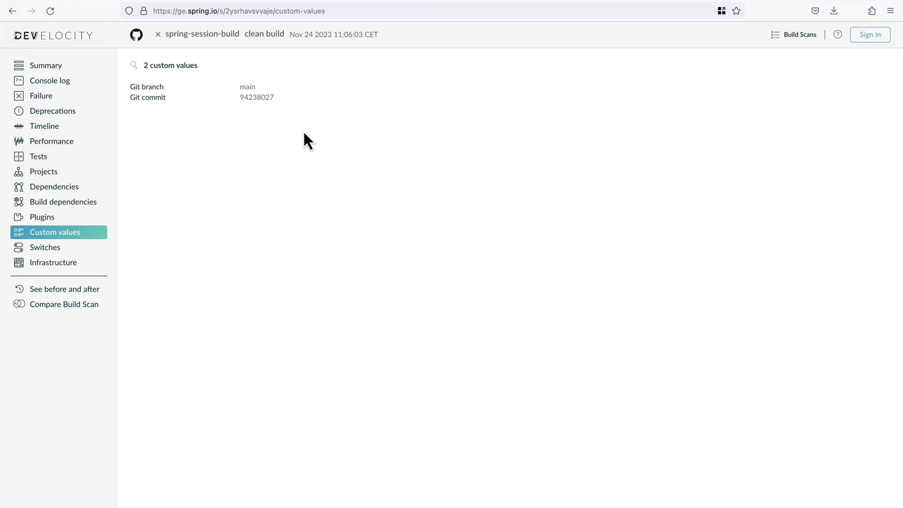
click(45, 248)
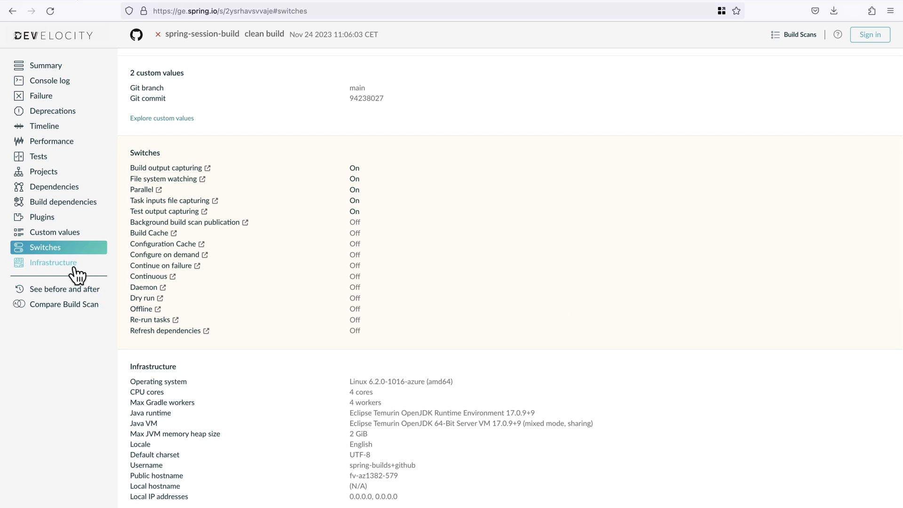
click(21, 265)
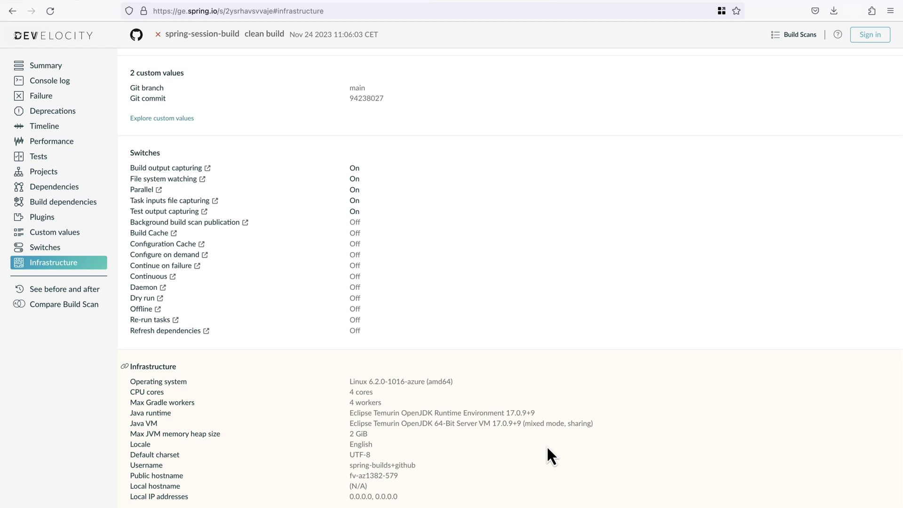
Review the build summary from its task failures upward, along with the console log and the failure details.
click(59, 65)
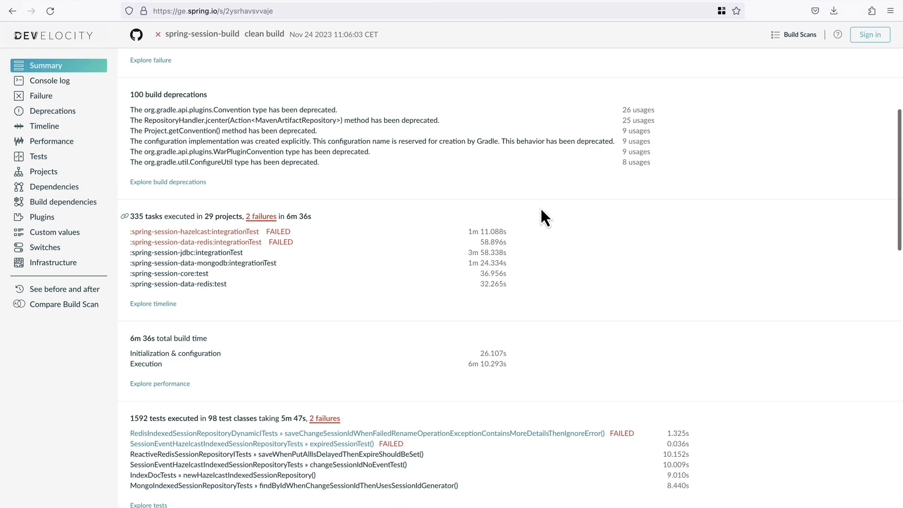
scroll(541, 211, up, 4)
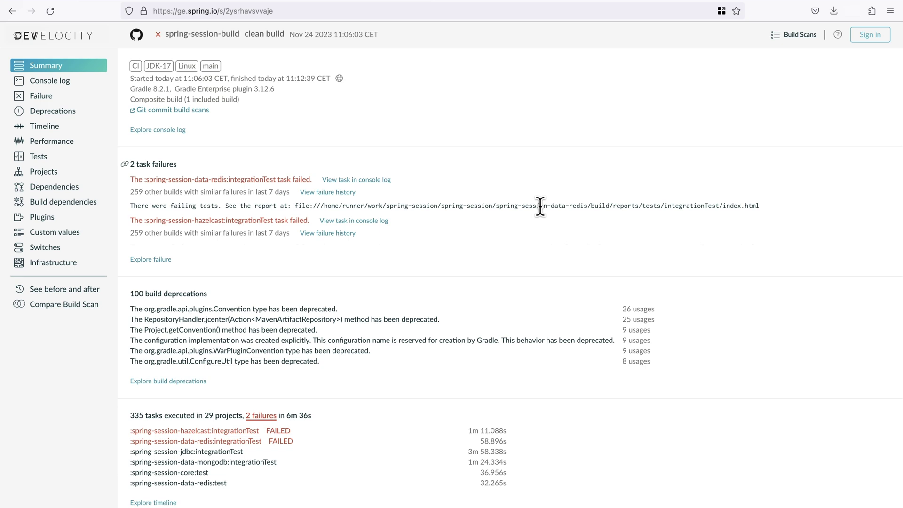
click(62, 85)
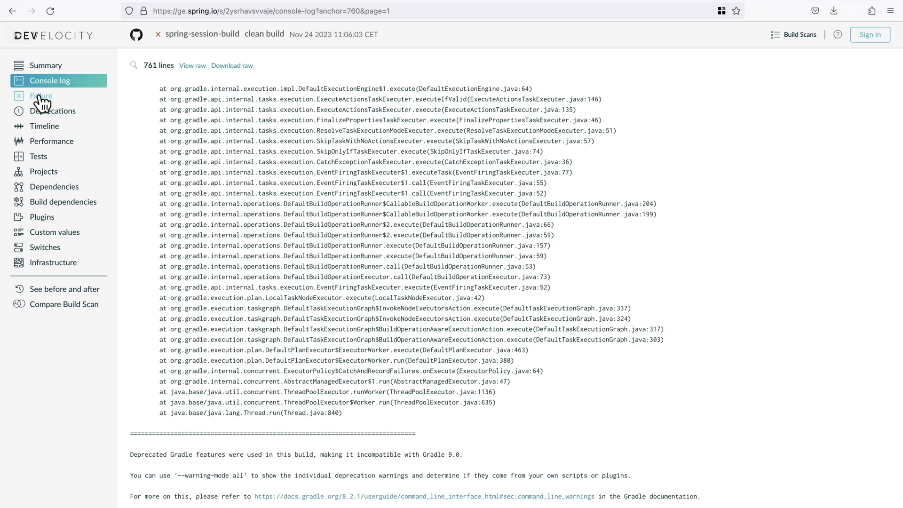
click(41, 98)
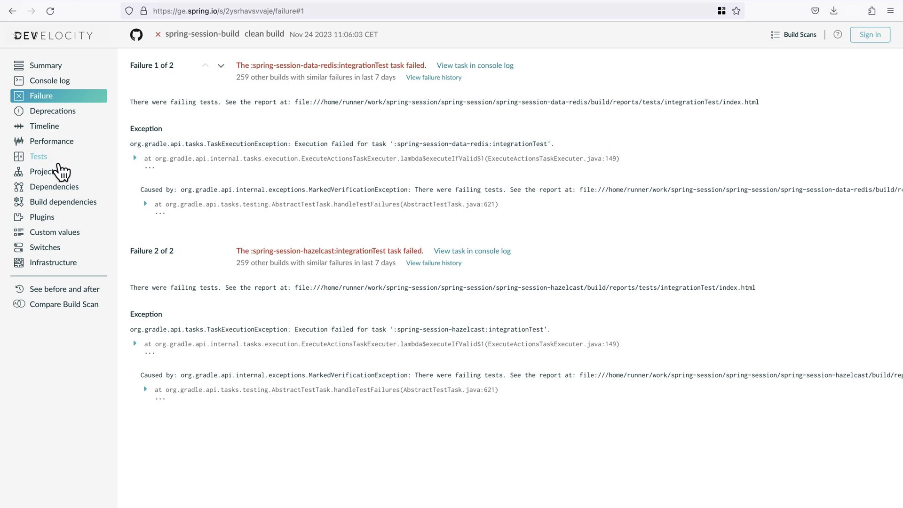
Revisit the overview of executed tests and the list of projects in the build.
click(58, 160)
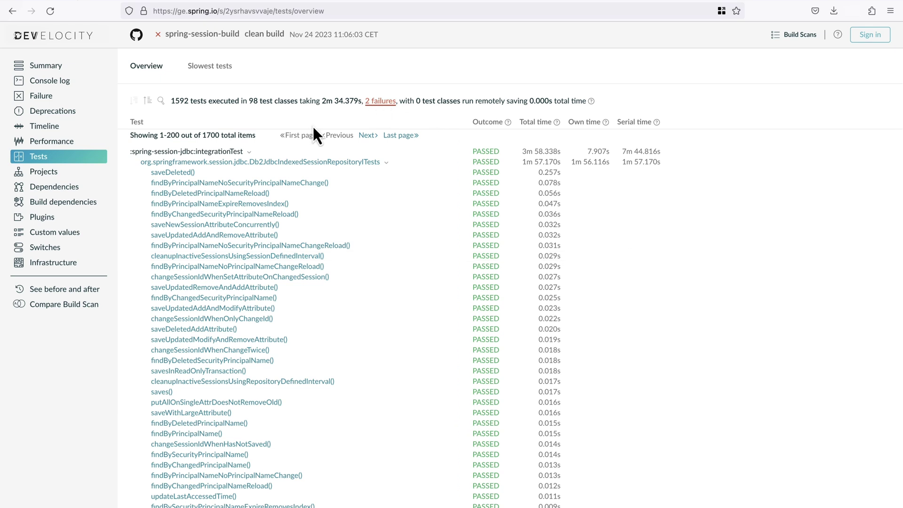
click(42, 172)
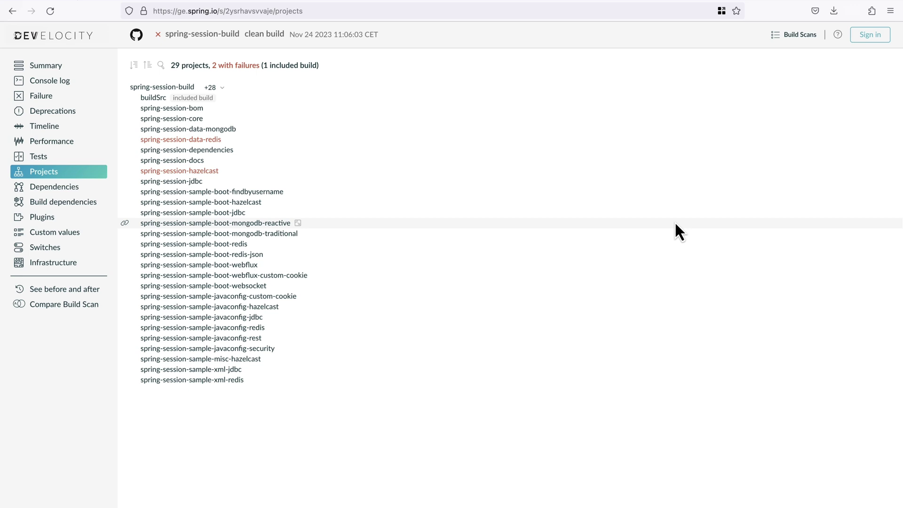
Revisit the scan's custom values and the switches and infrastructure sections of its summary.
click(70, 234)
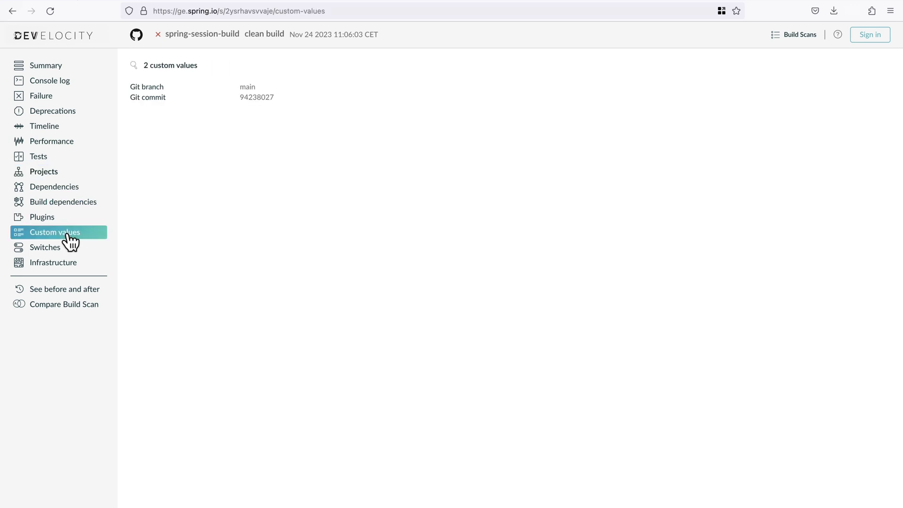
click(61, 252)
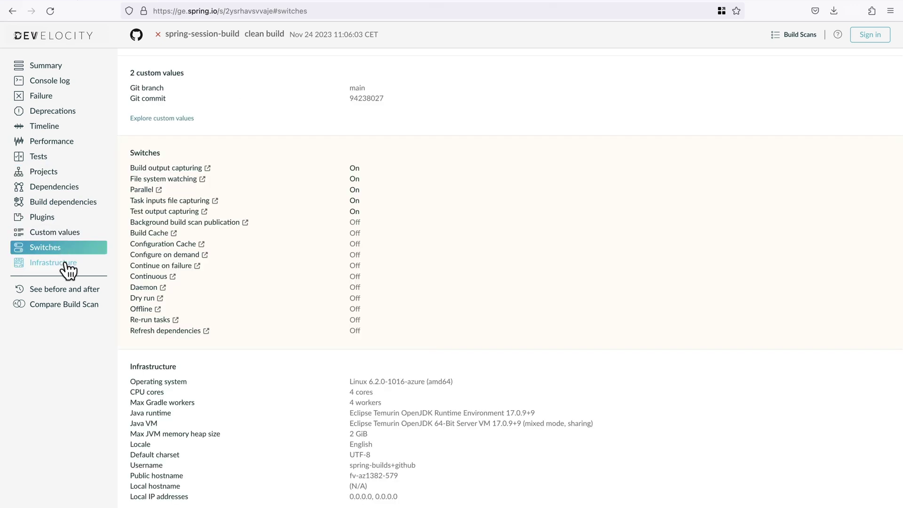
click(66, 263)
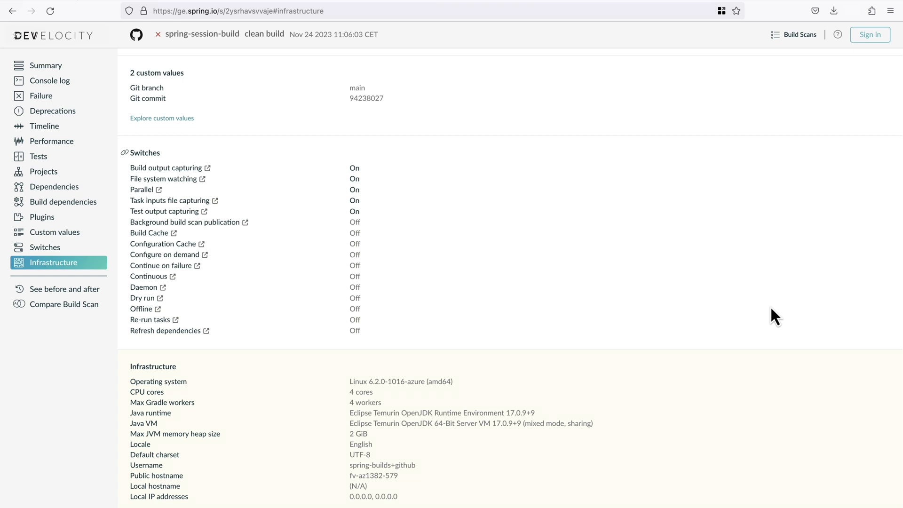